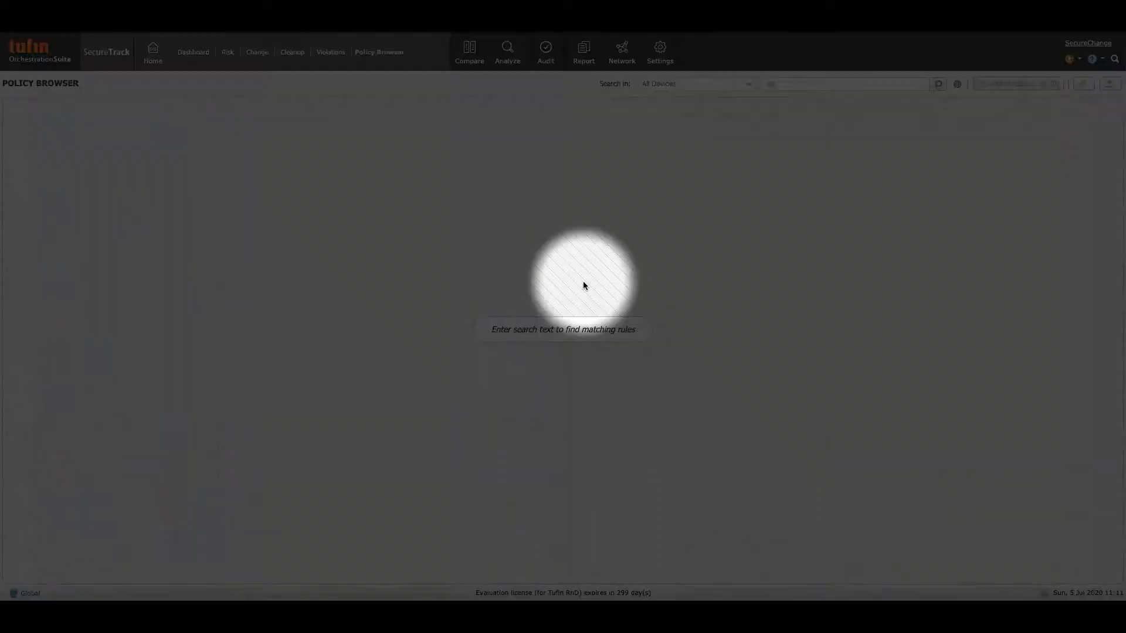
Search rules for source Host_192.168.60 and add the resulting Rule_96 to a ticket.
left_click(817, 85)
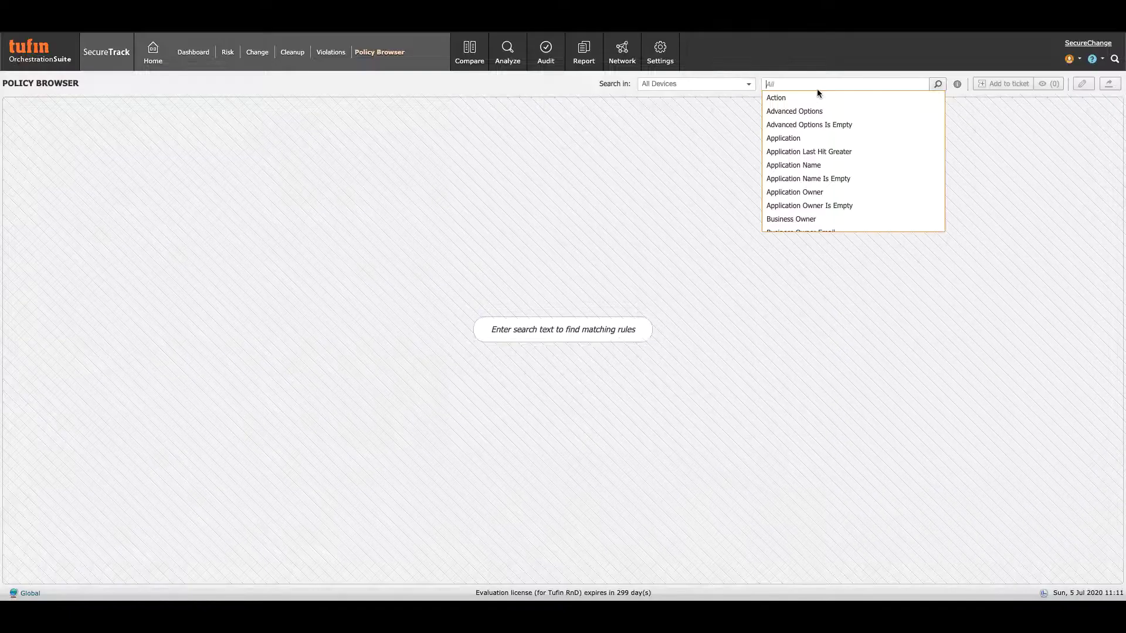
type("source: Host_192.168.60")
left_click(937, 86)
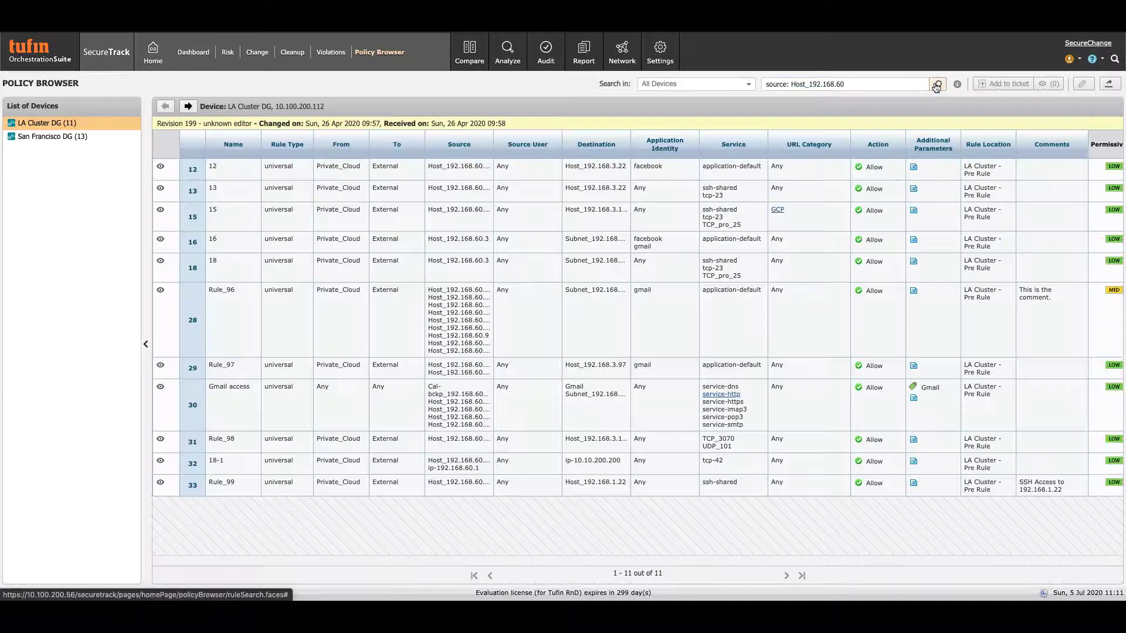
left_click(524, 351)
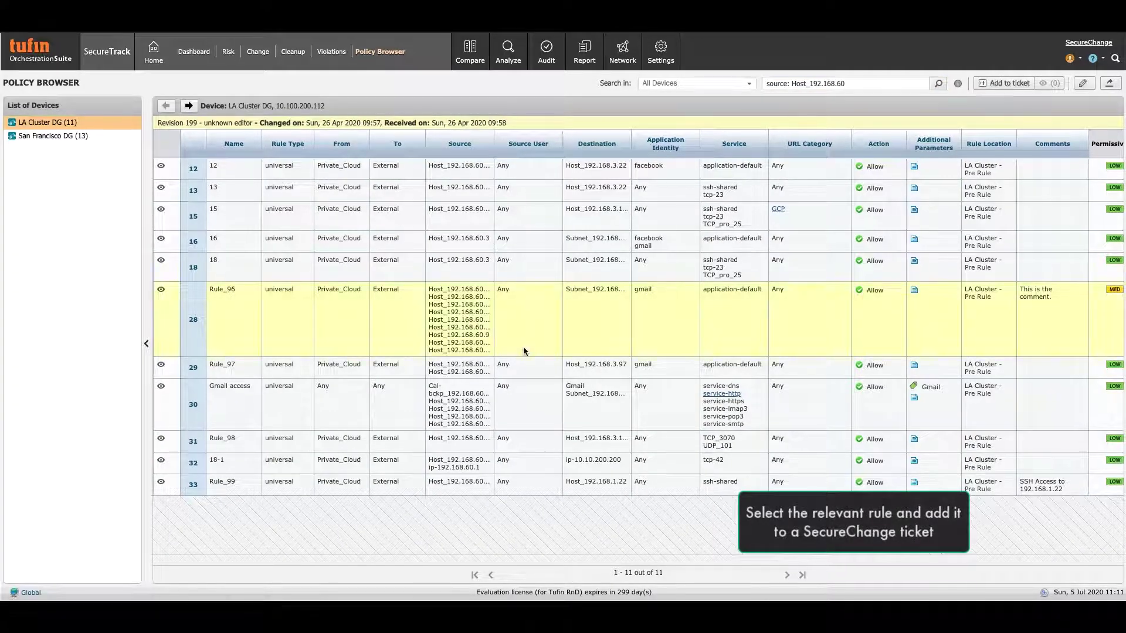
left_click(1009, 86)
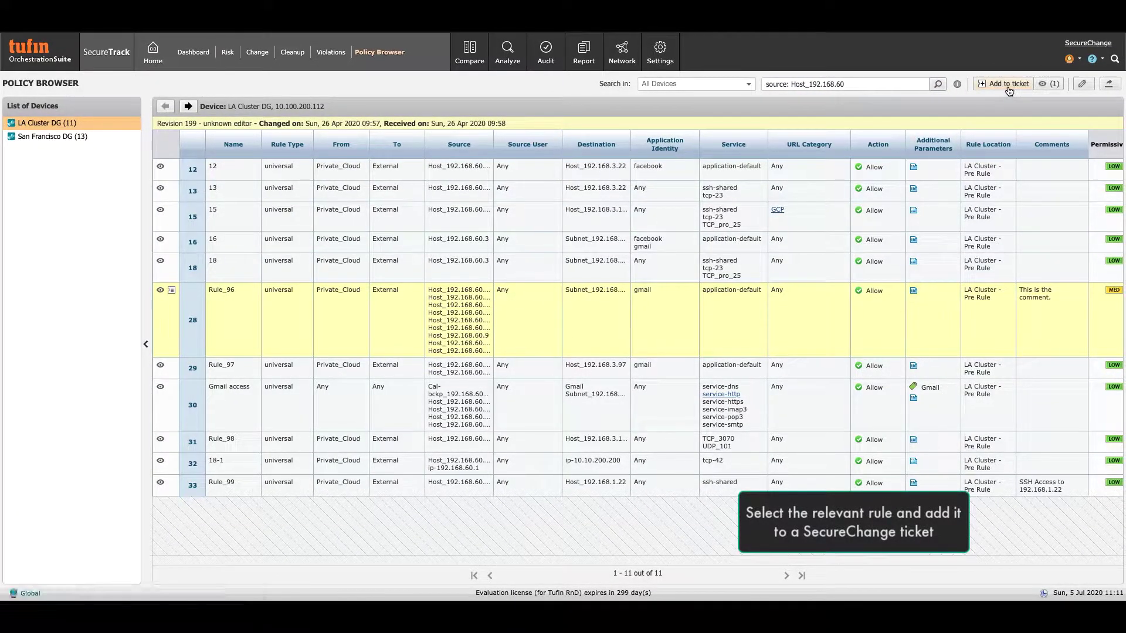
Start a 'Rule Modification' ticket for Rule_96 with Modify rules and Rule Modification Workflow.
left_click(1047, 89)
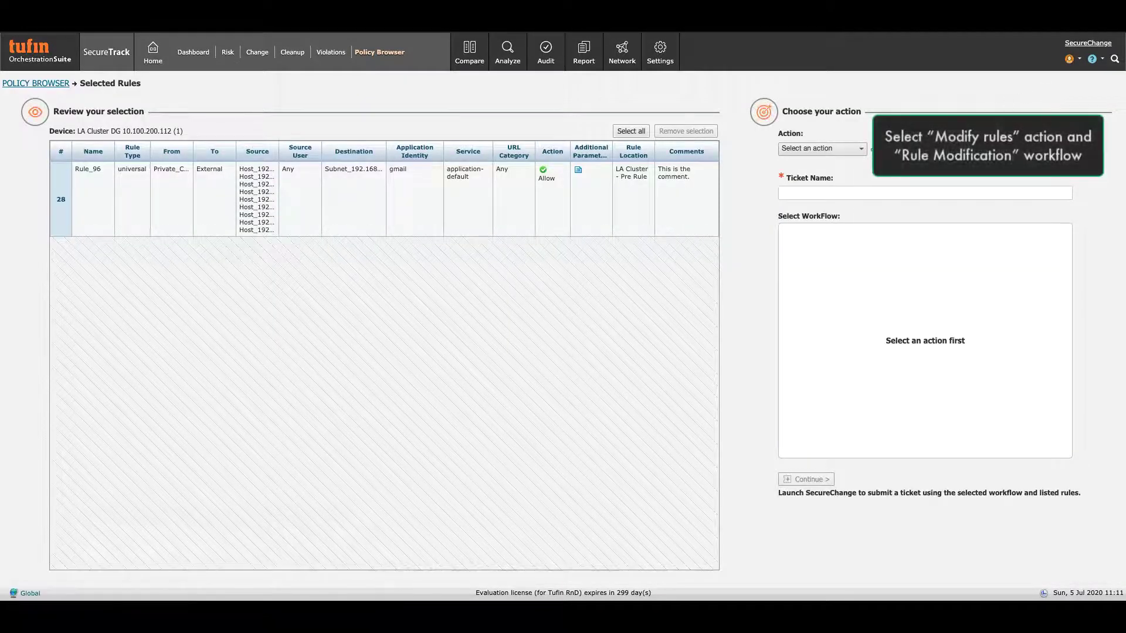
left_click(860, 150)
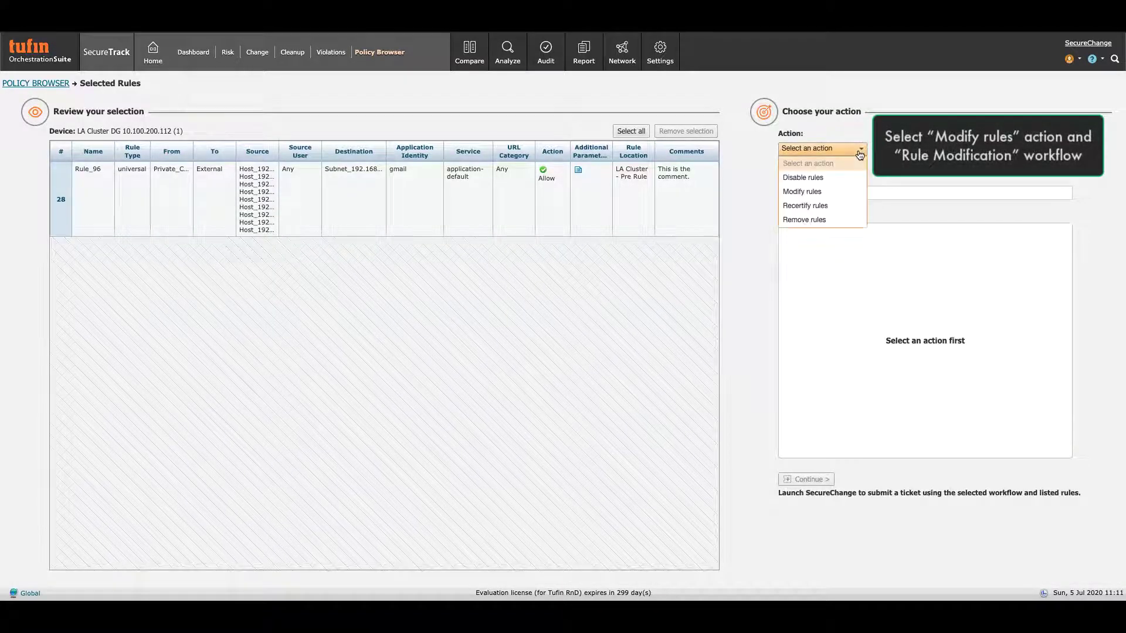
left_click(853, 195)
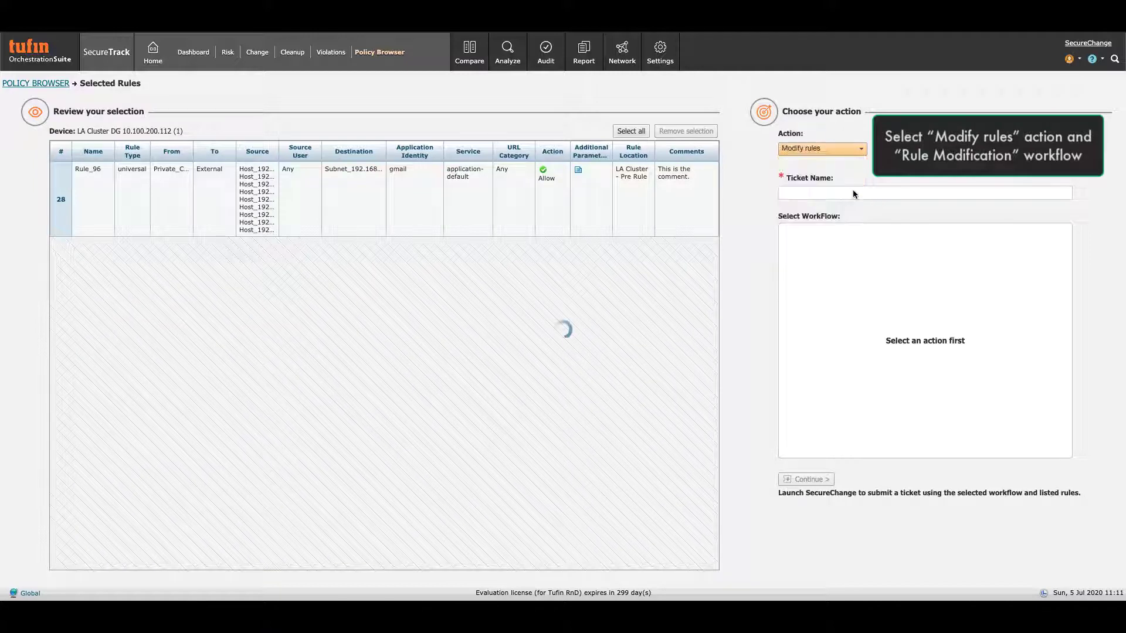
type("R")
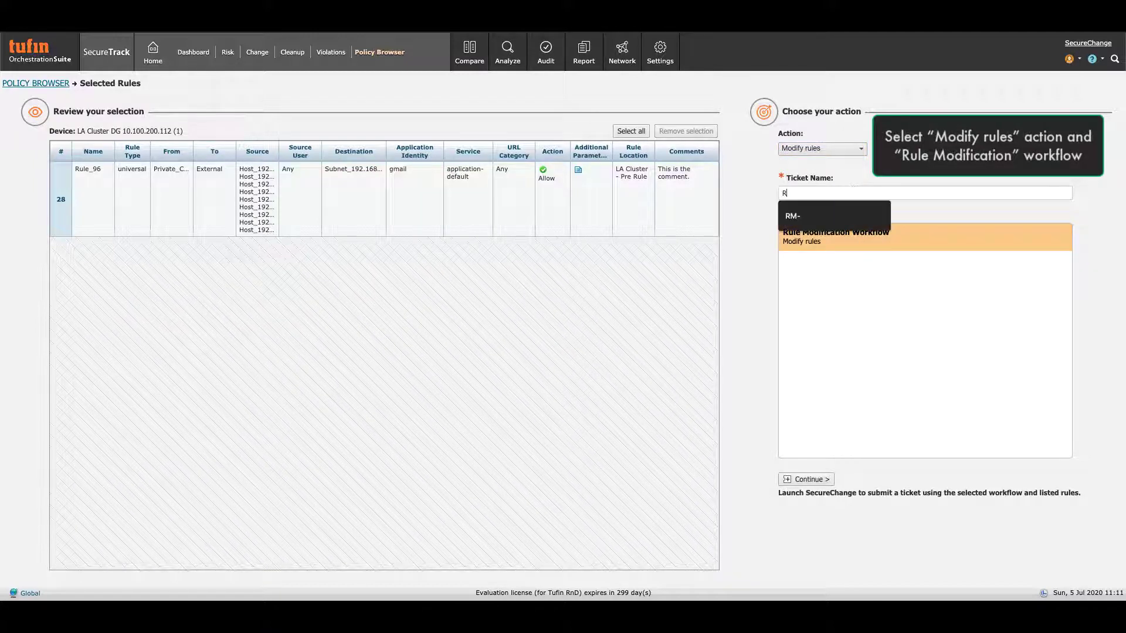
type("uodification")
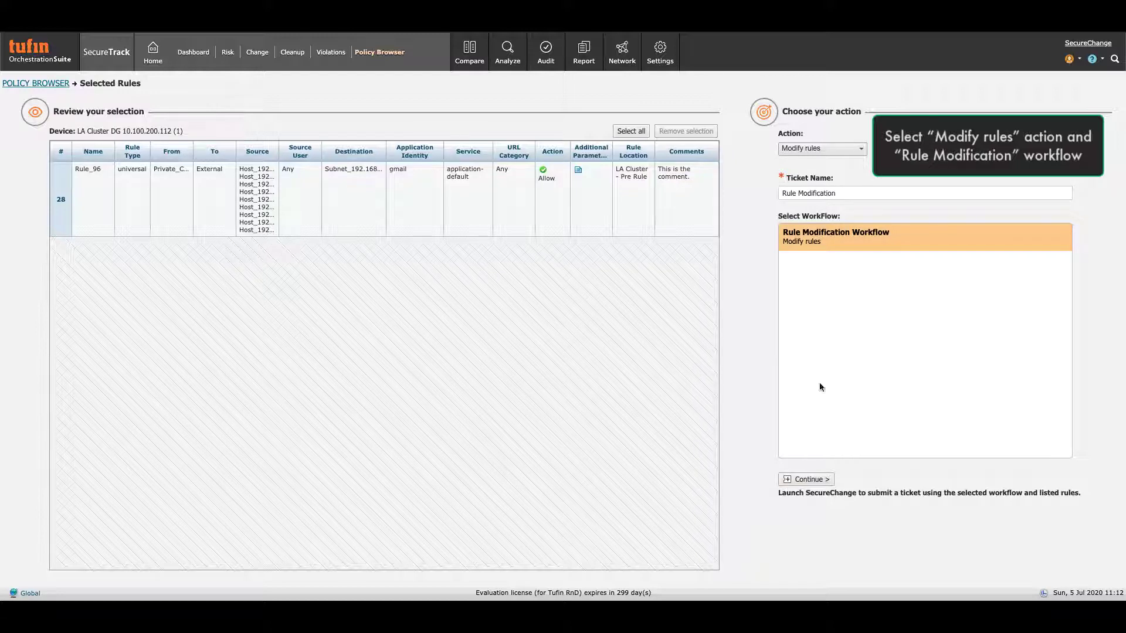
left_click(806, 479)
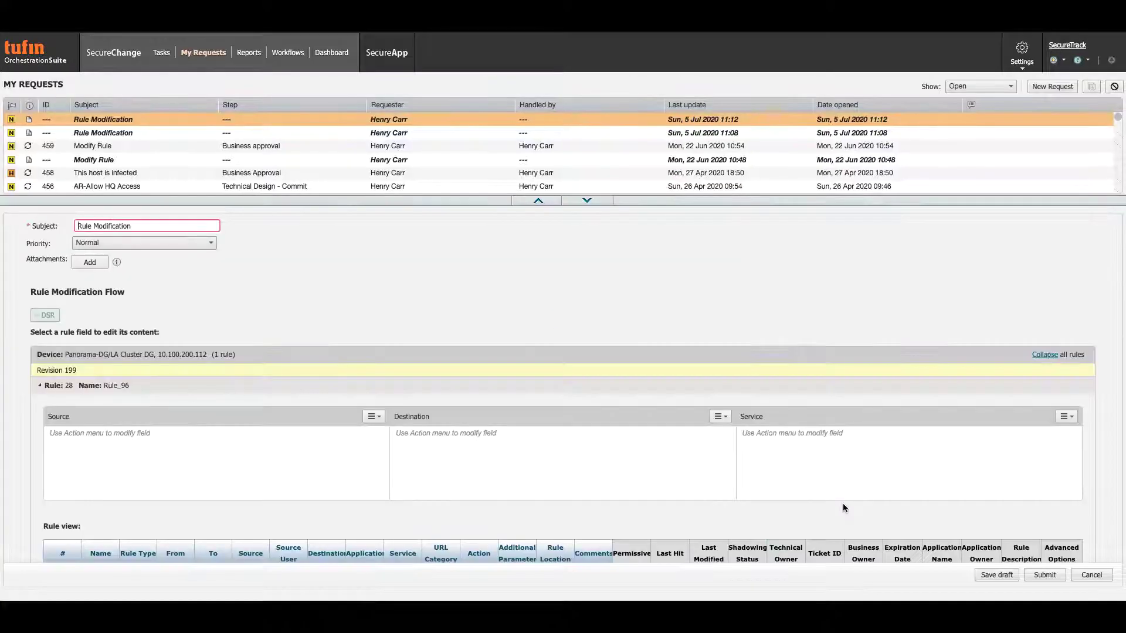
scroll(842, 503, "down", 3)
scroll(842, 503, "down", 2)
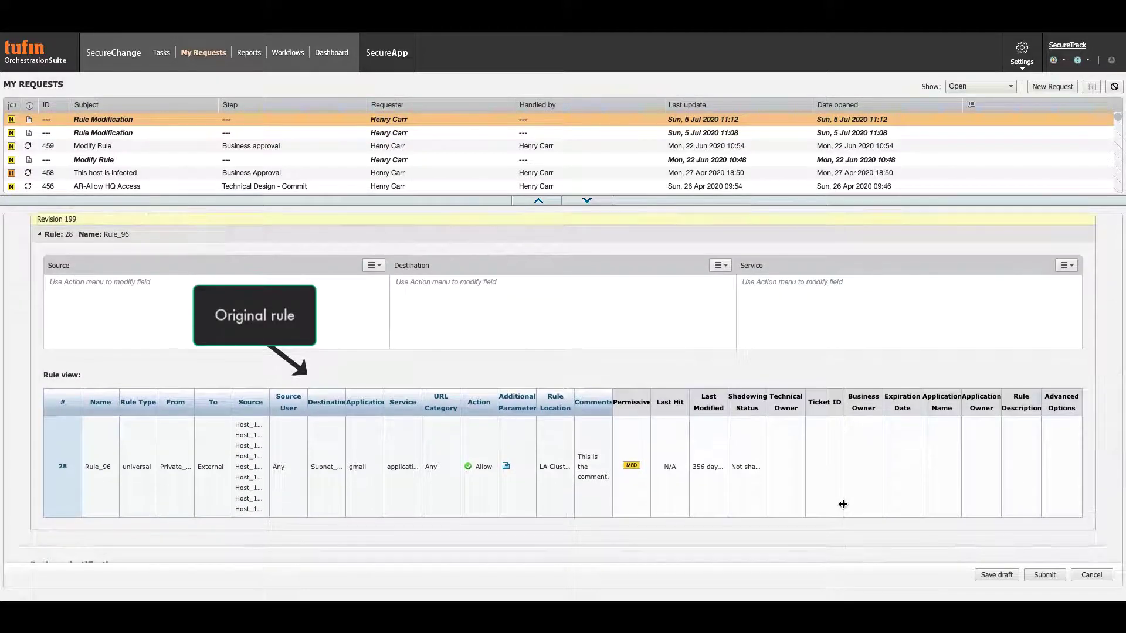
scroll(842, 503, "up", 3)
scroll(843, 503, "up", 2)
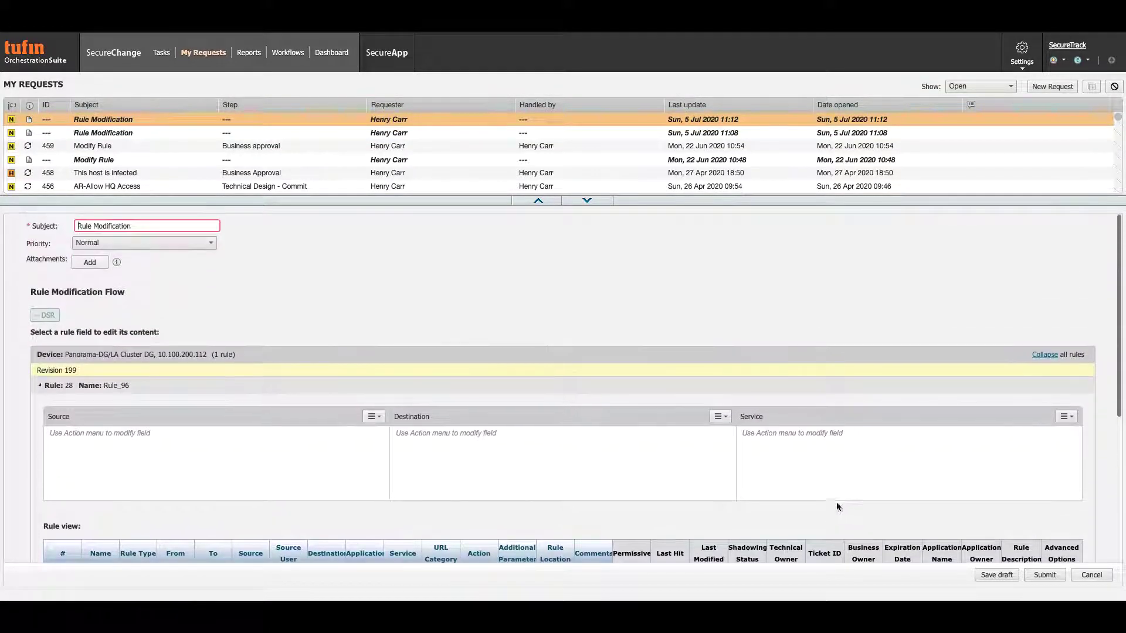
Open the action menu on Rule_96's Source field in the request form.
left_click(377, 418)
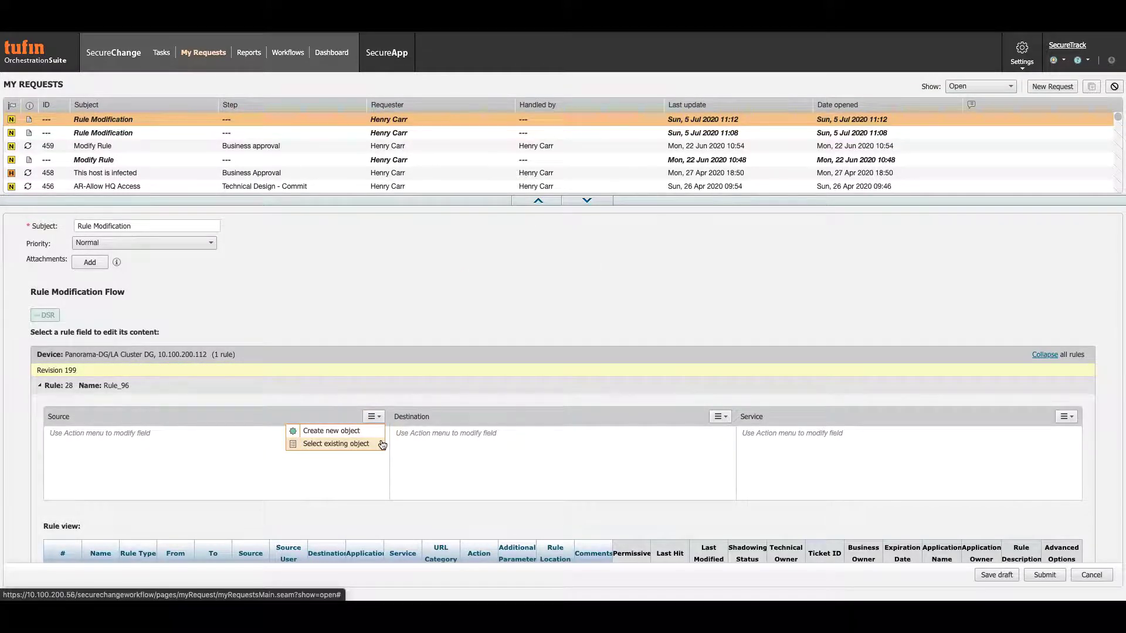
Remove Host_192.168.60.11 and Host_192.168.60.205 from Rule_96's source using existing objects.
left_click(382, 443)
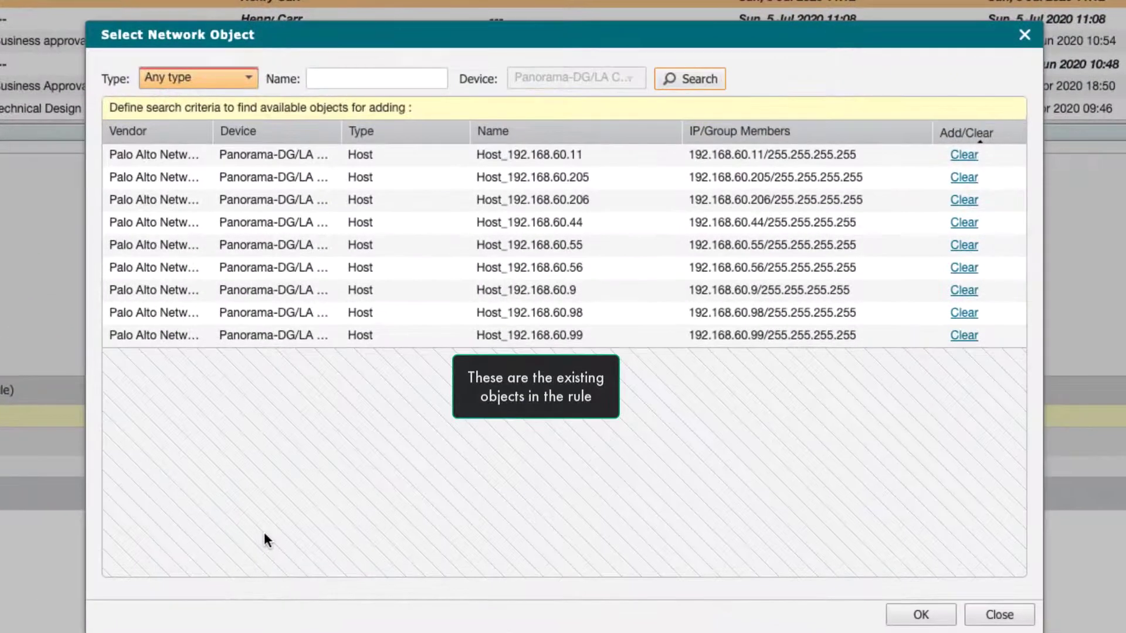
left_click(963, 154)
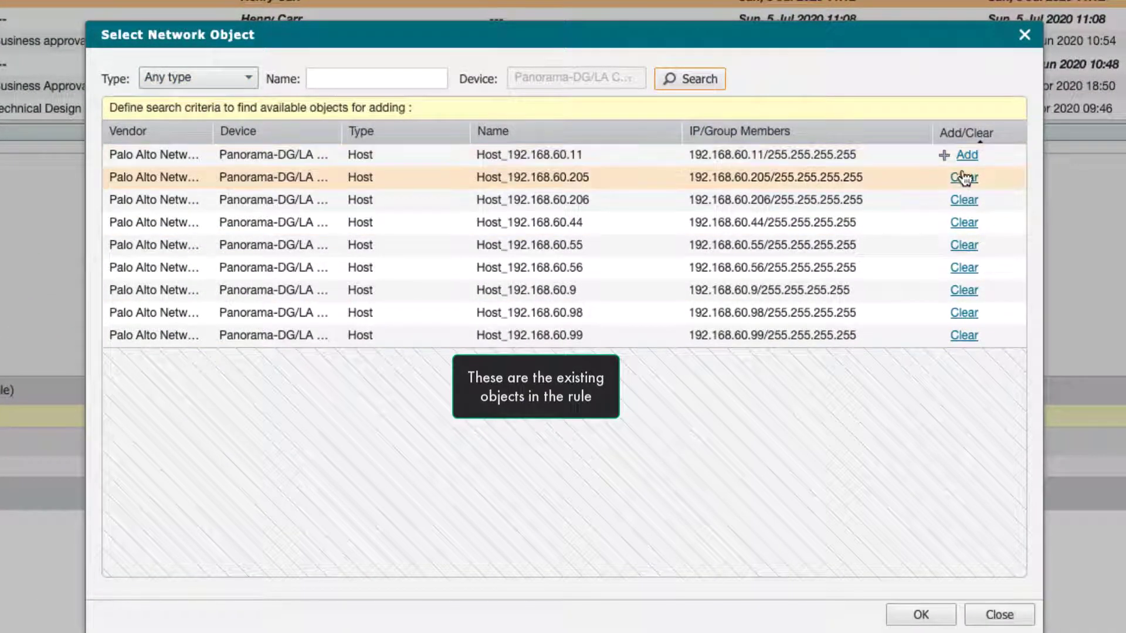
left_click(965, 177)
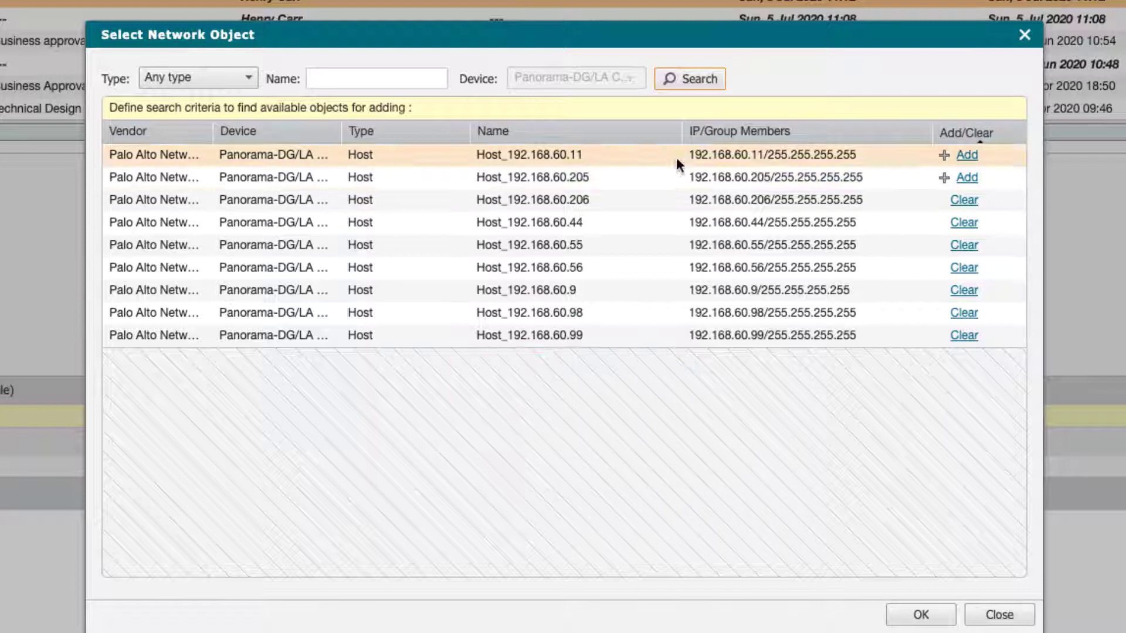
Add Physical_DC_192.168.1.10, found by name search 'DC', to the source and confirm.
left_click(378, 78)
type("DC")
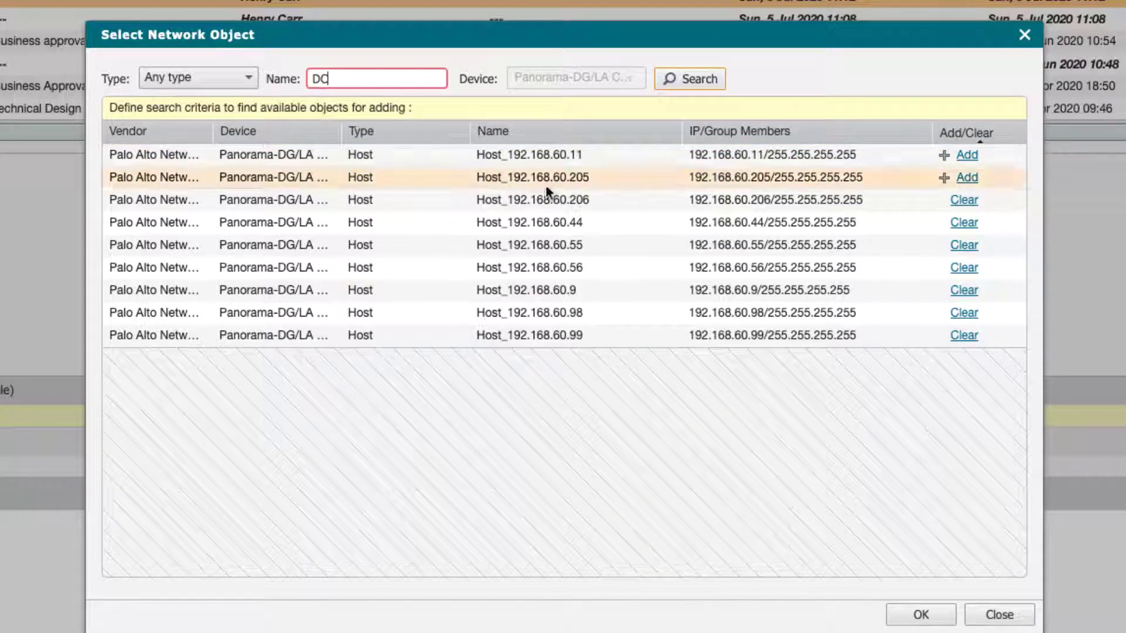
left_click(690, 78)
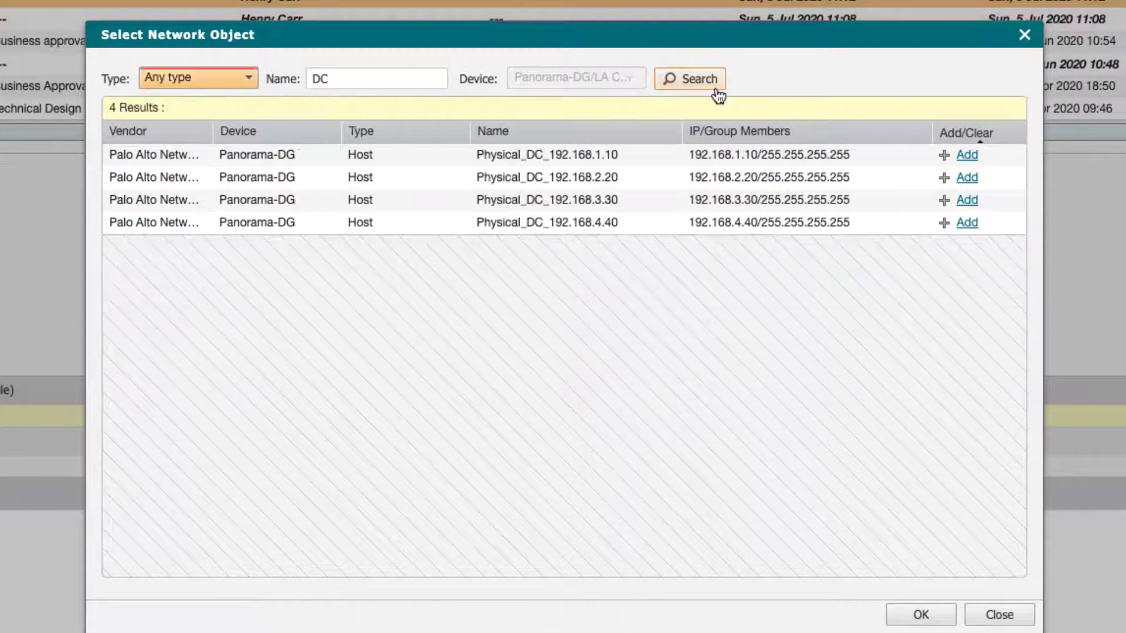
left_click(967, 156)
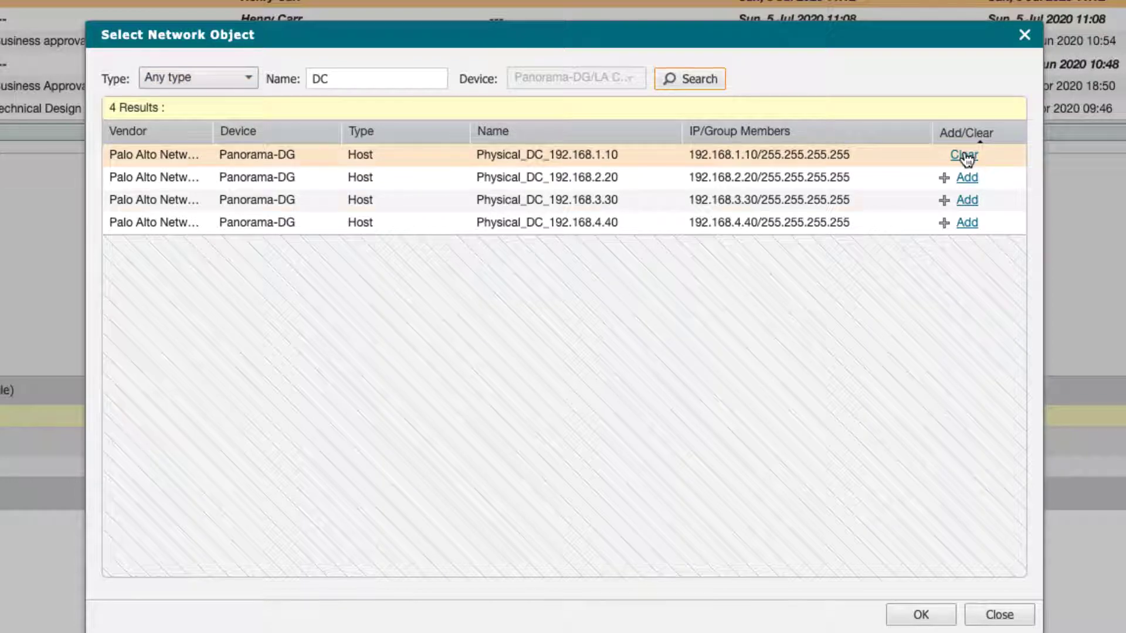
left_click(921, 615)
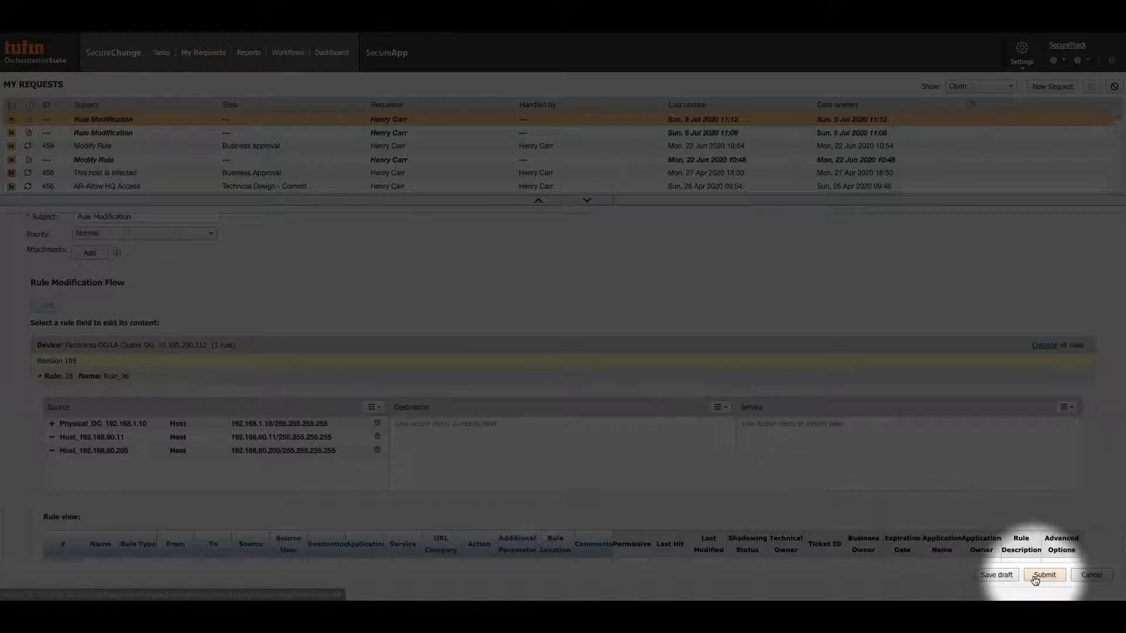
Submit the Rule_96 modification request and open the Designer for ticket #460.
left_click(1043, 575)
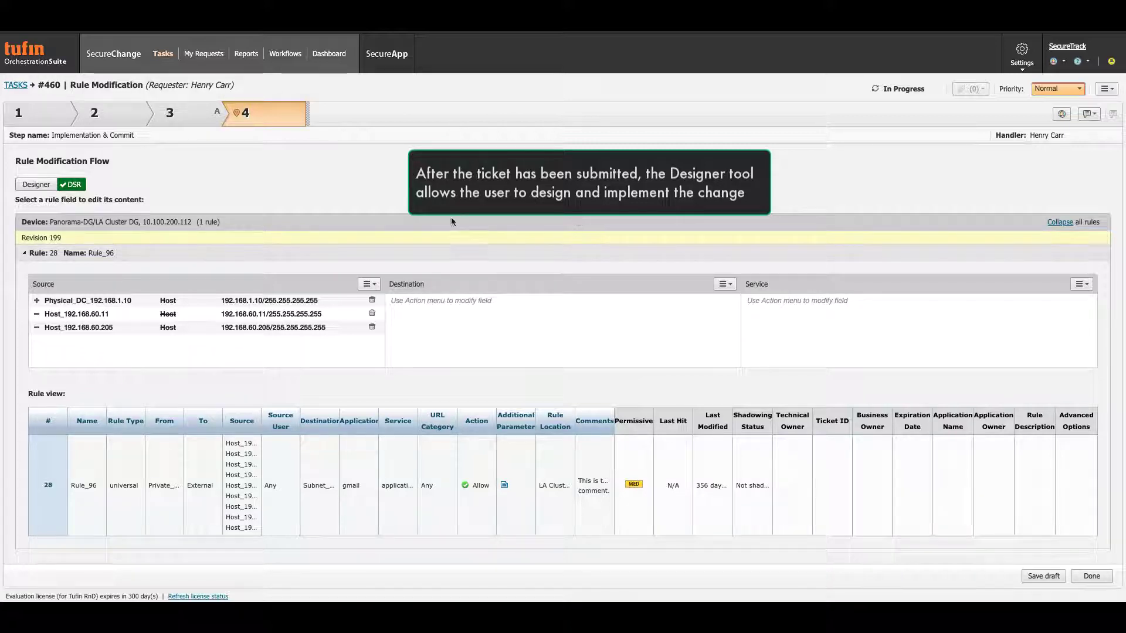
left_click(80, 184)
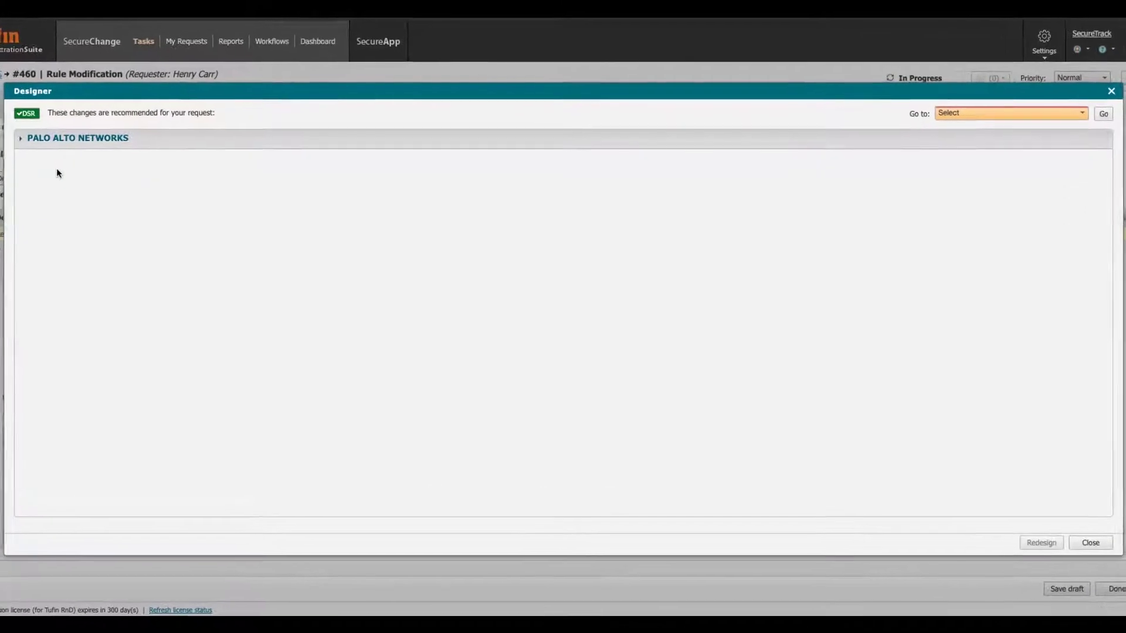
Under Palo Alto Networks, preview Rule_96 for the added source, then the removed sources.
left_click(60, 144)
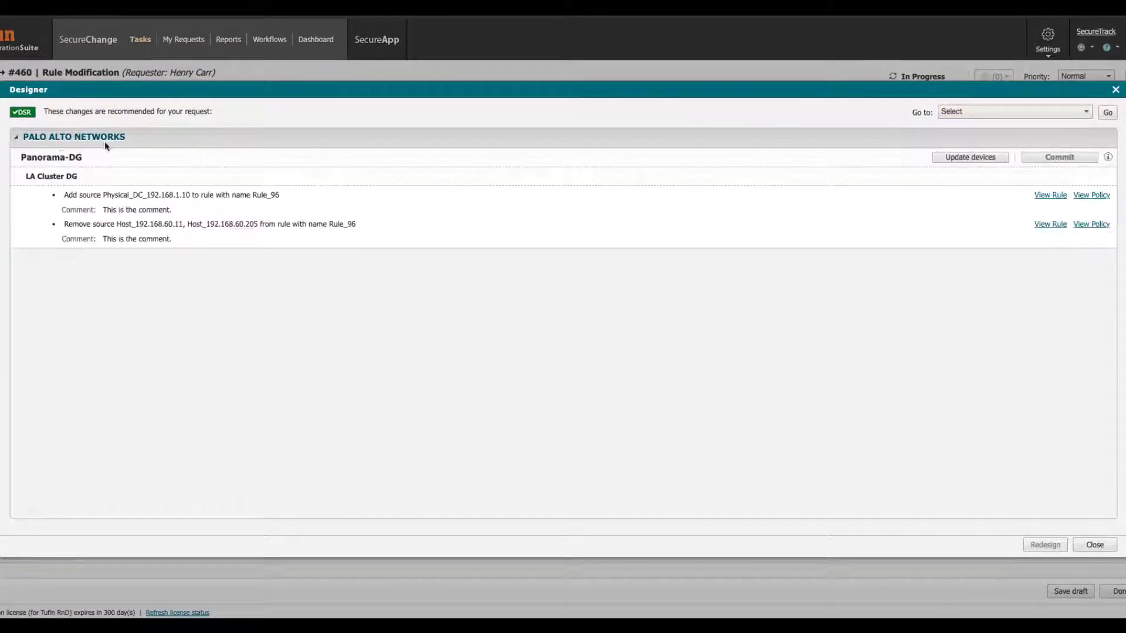
left_click(1050, 195)
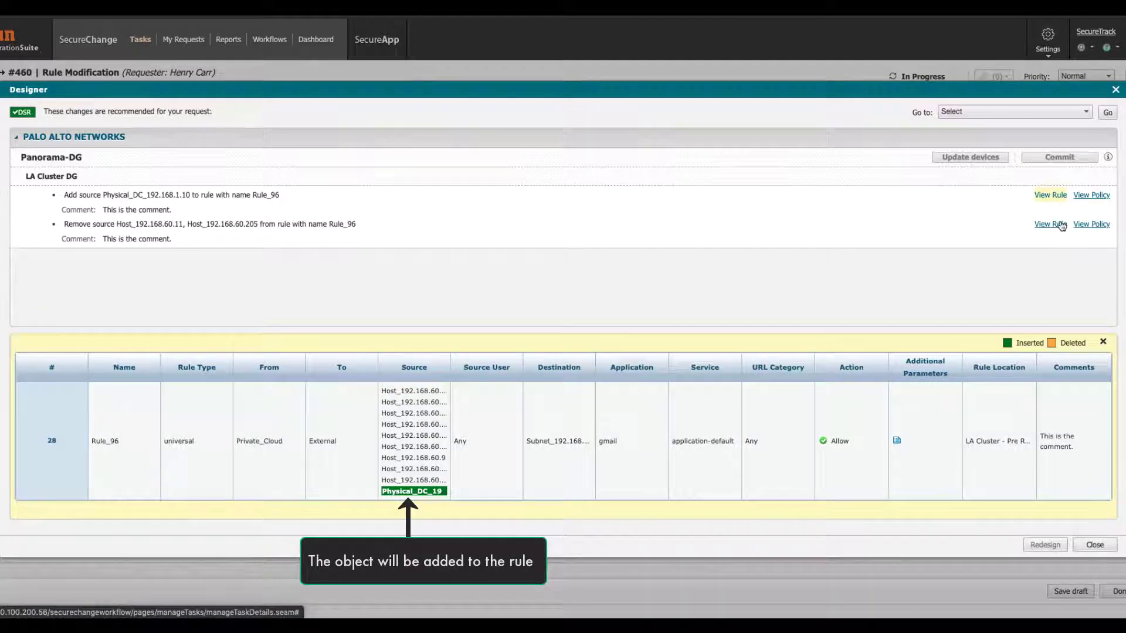
left_click(1050, 224)
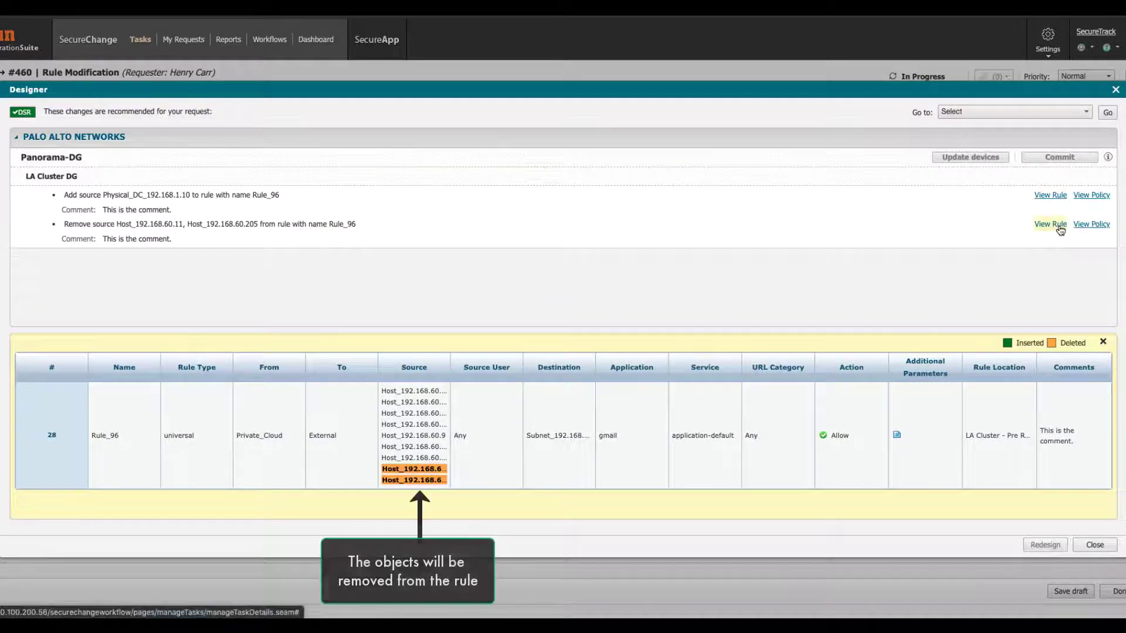